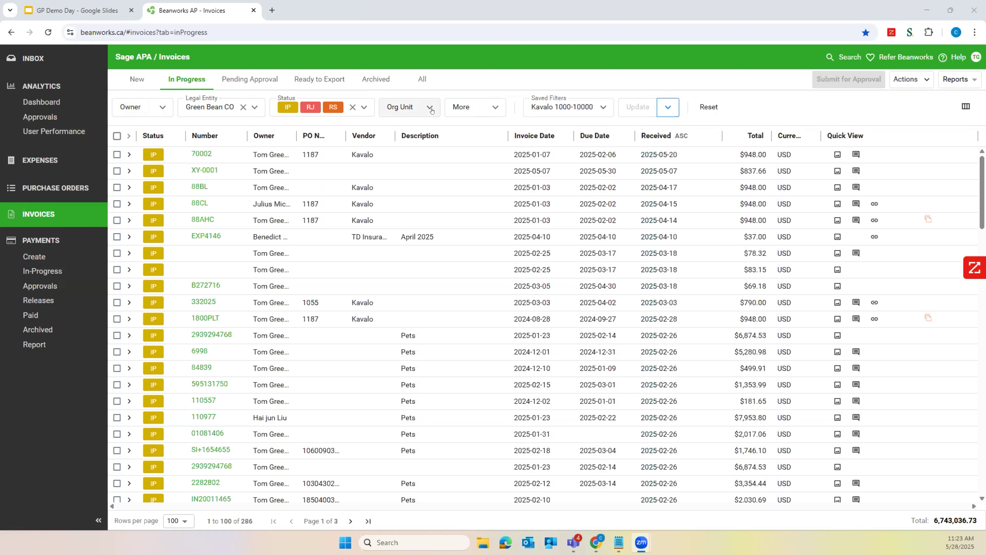
Look through the Legal Entity, Org Unit and Owner filter choices for the in-progress invoices without changing any of them
{"action": "left_click", "coordinate": [256, 107]}
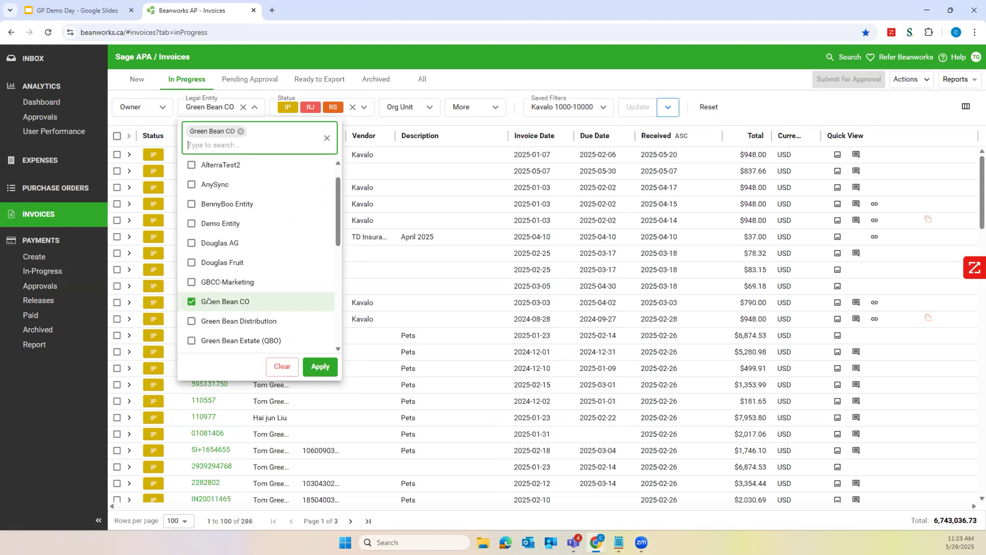
{"action": "scroll", "coordinate": [234, 300], "scroll_direction": "down", "scroll_amount": 4}
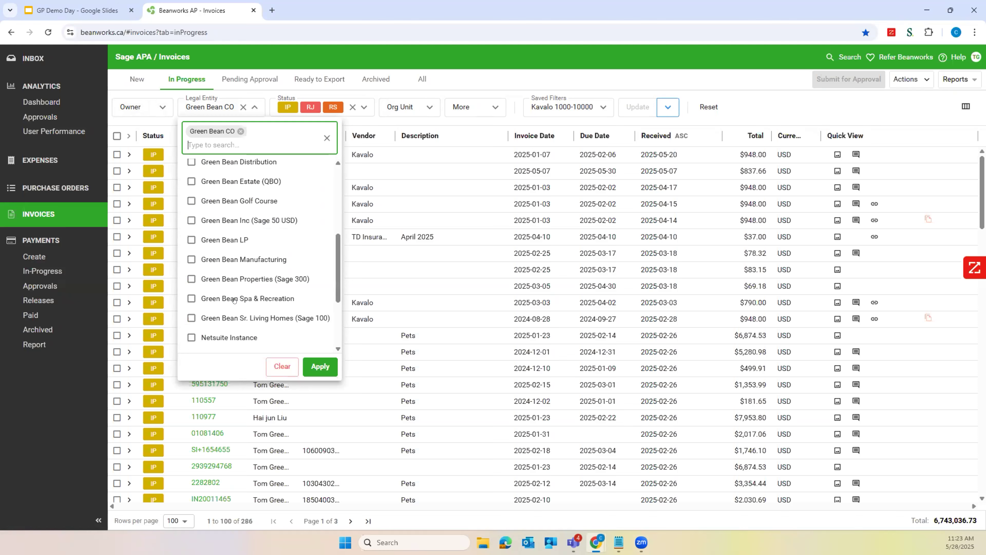
{"action": "scroll", "coordinate": [235, 300], "scroll_direction": "up", "scroll_amount": 3}
{"action": "scroll", "coordinate": [258, 195], "scroll_direction": "up", "scroll_amount": 1}
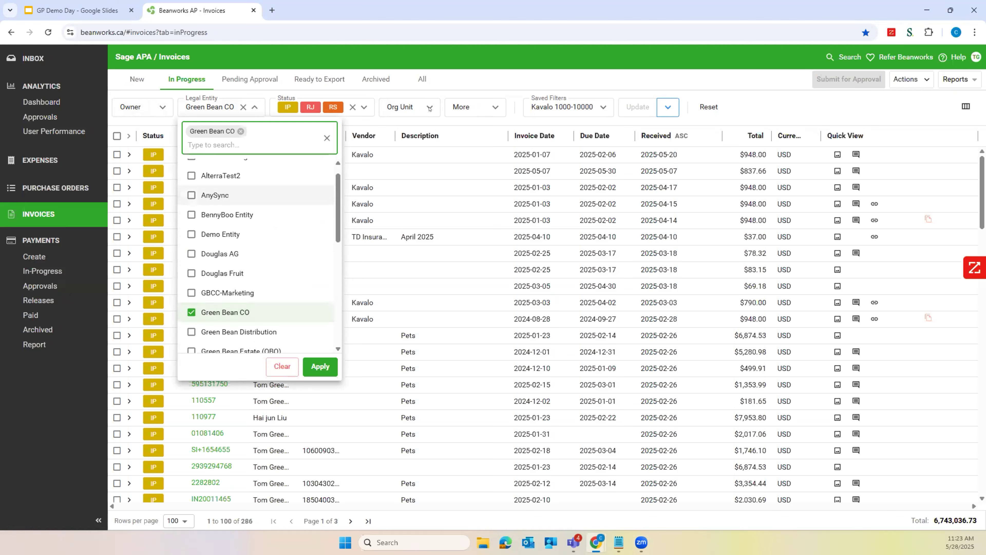
{"action": "left_click", "coordinate": [429, 109]}
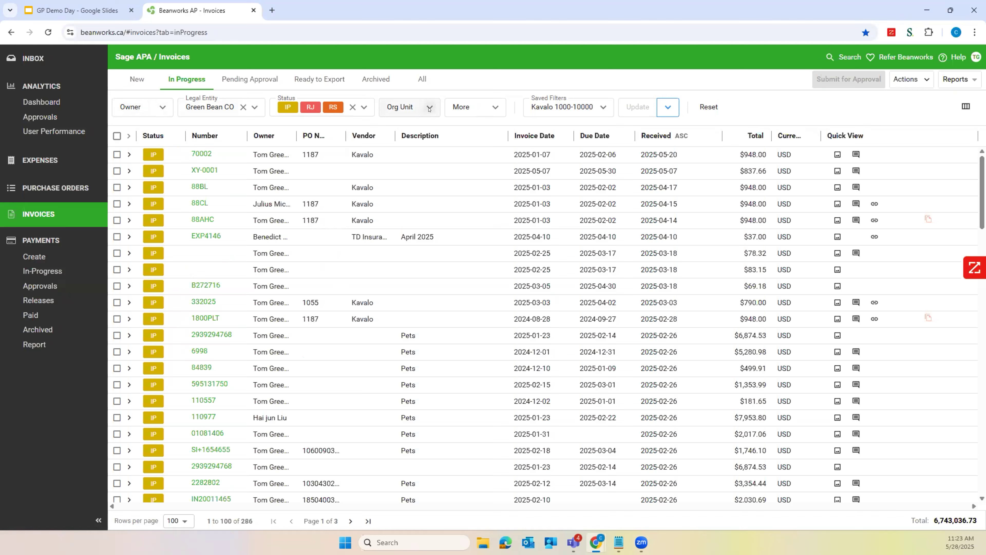
{"action": "left_click", "coordinate": [429, 108]}
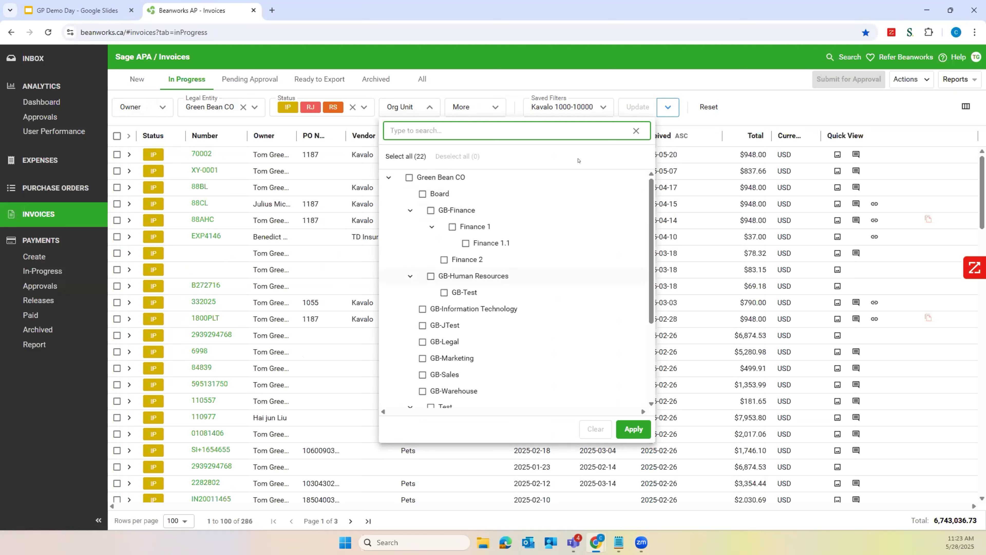
{"action": "left_click", "coordinate": [428, 109]}
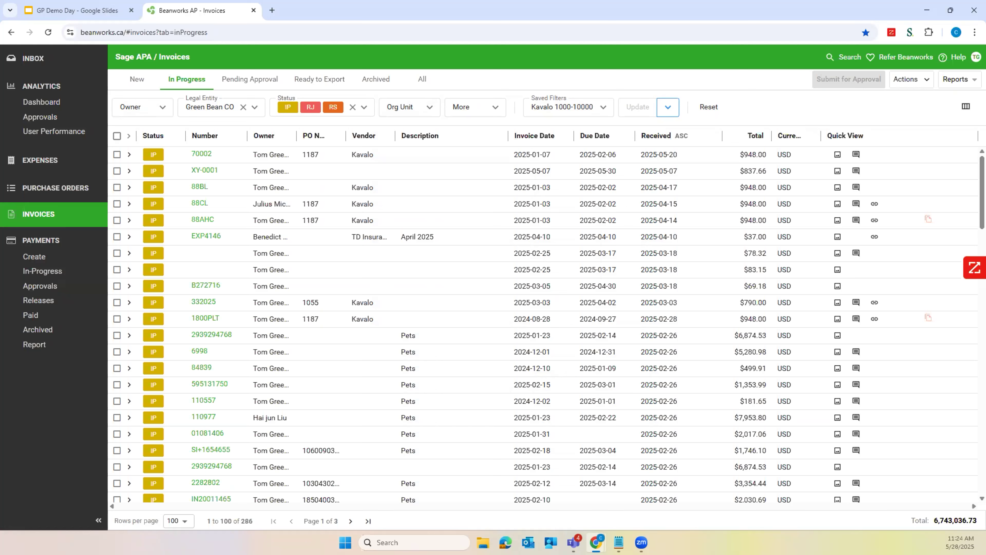
{"action": "left_click", "coordinate": [164, 111]}
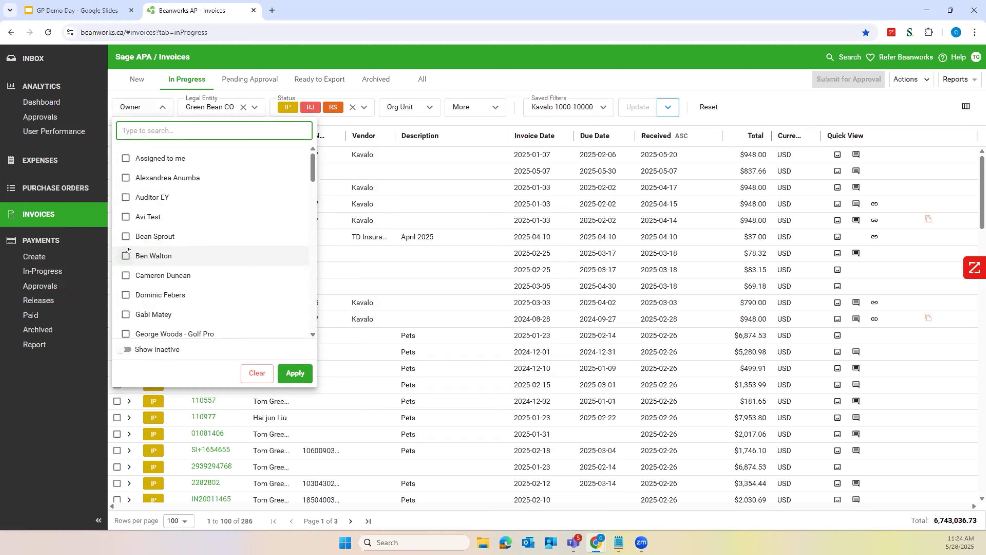
{"action": "left_click", "coordinate": [163, 107]}
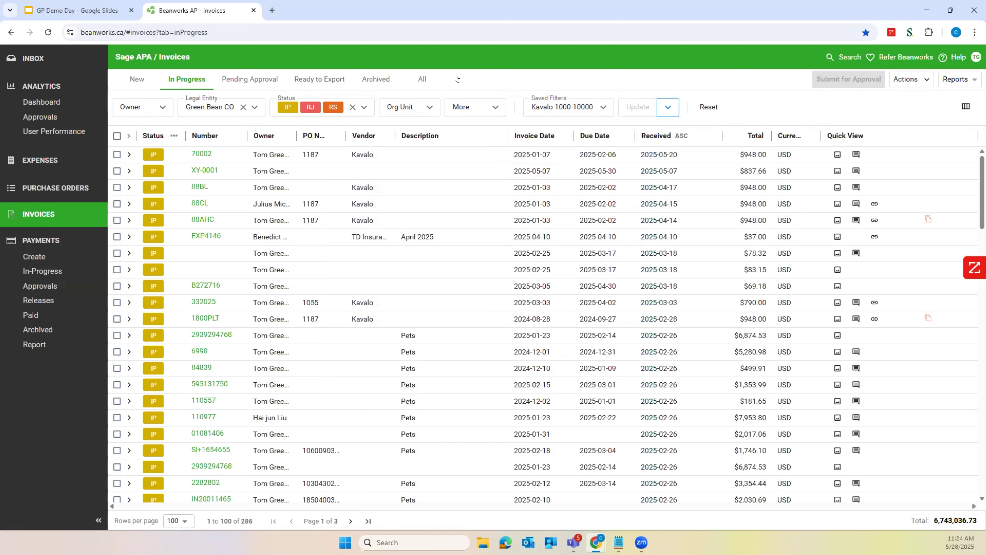
Filter the in-progress invoices by the GB-Finance org unit, view the matching list and clear that filter
{"action": "left_click", "coordinate": [430, 110]}
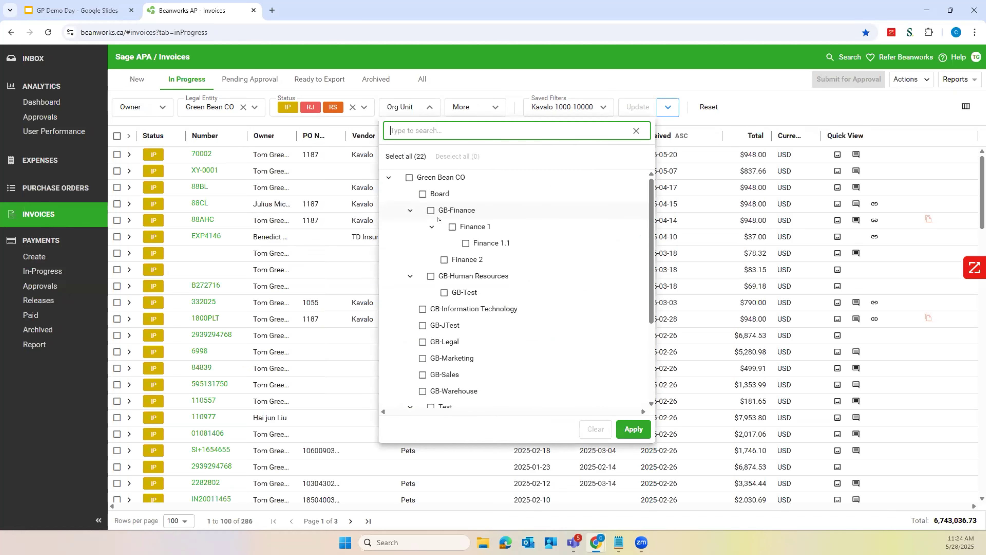
{"action": "left_click", "coordinate": [431, 211]}
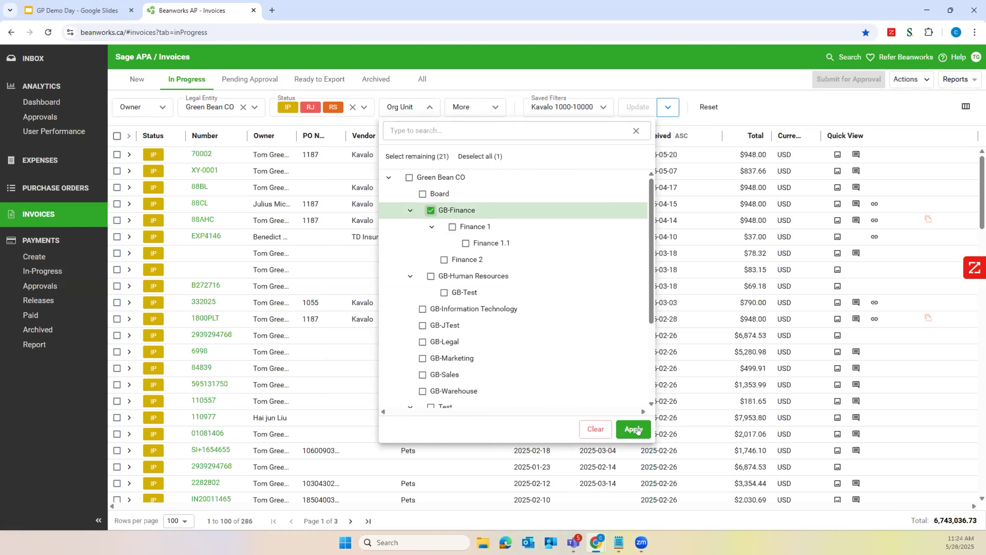
{"action": "left_click", "coordinate": [634, 429]}
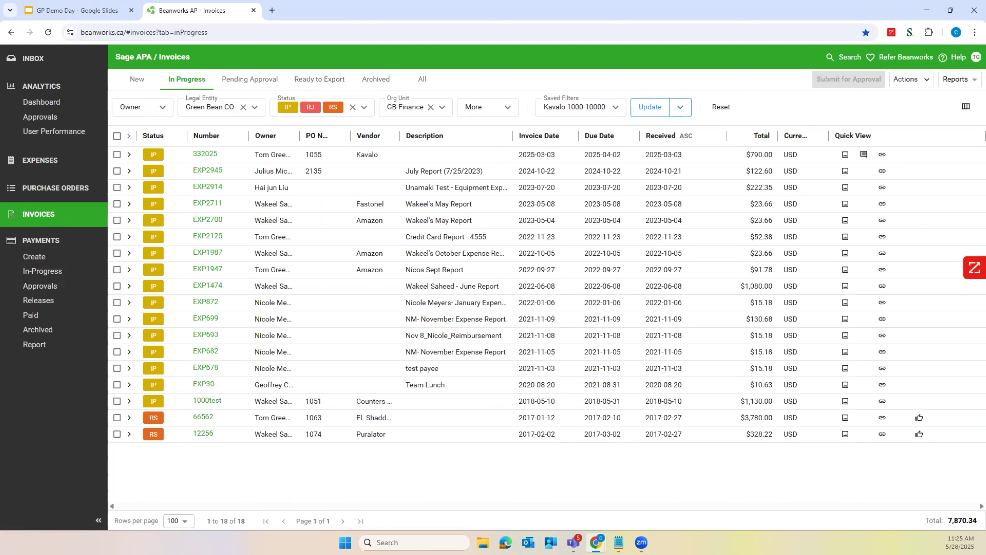
{"action": "left_click", "coordinate": [430, 107]}
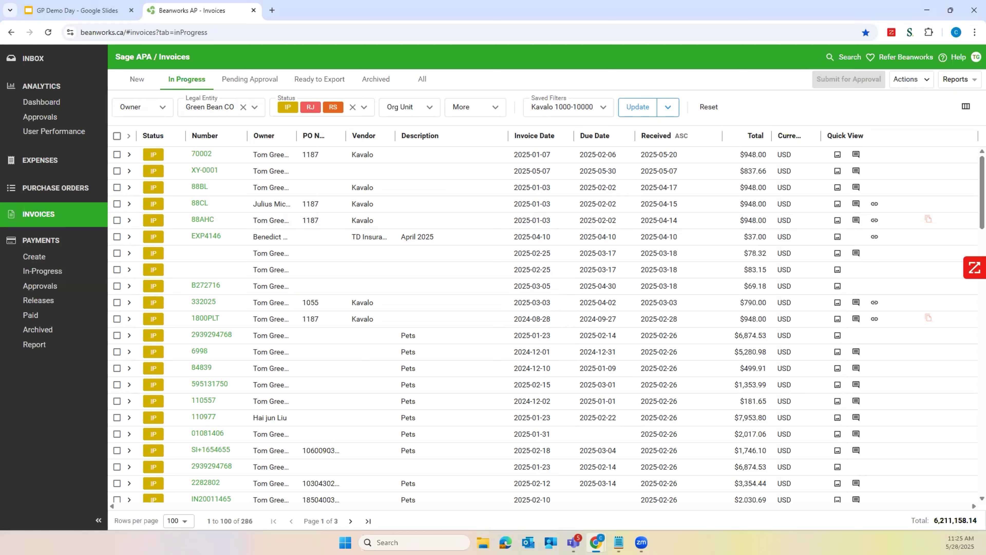
Go to the document inbox and review the uploaded Kavalo Bill.pdf down to its line items and totals
{"action": "left_click", "coordinate": [45, 219]}
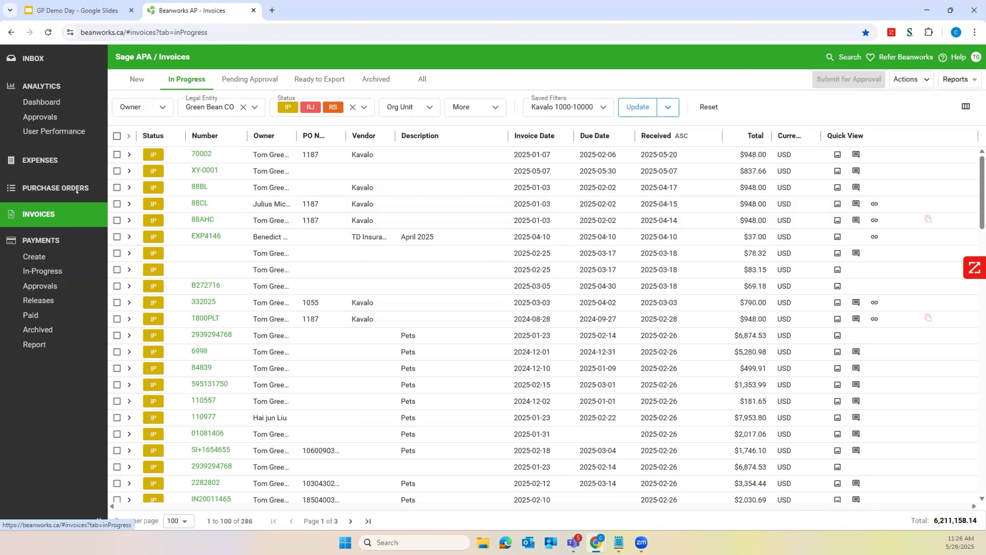
{"action": "left_click", "coordinate": [34, 59]}
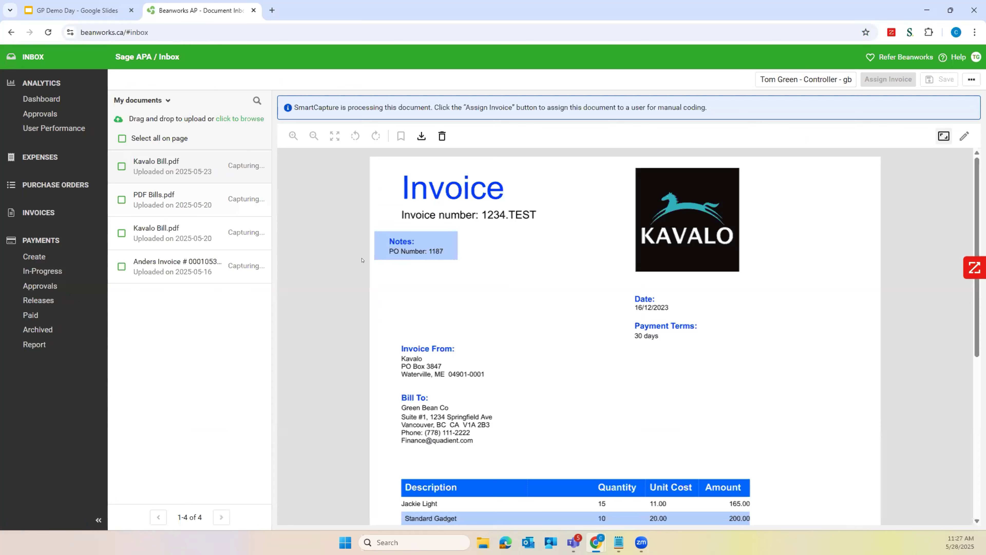
{"action": "scroll", "coordinate": [445, 359], "scroll_direction": "down", "scroll_amount": 7}
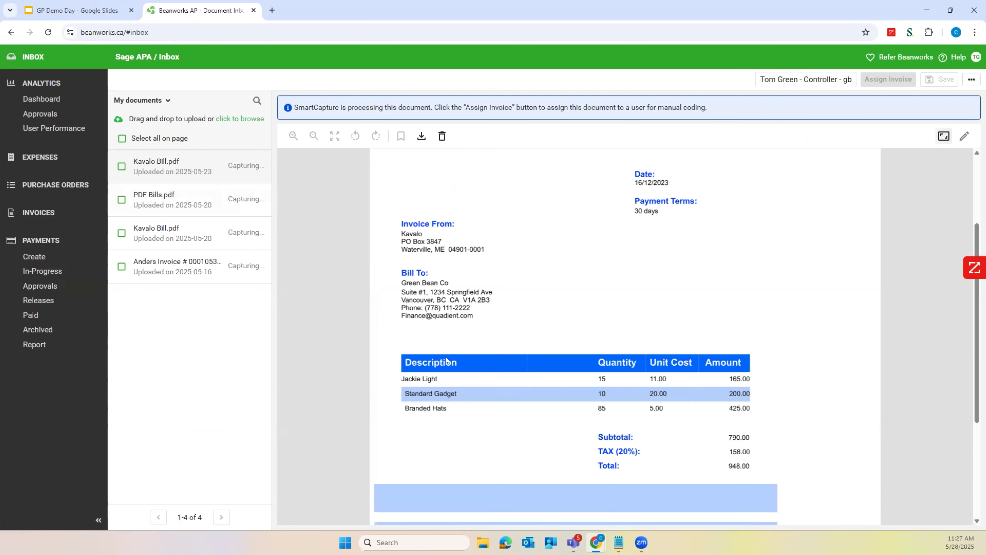
{"action": "scroll", "coordinate": [447, 359], "scroll_direction": "up", "scroll_amount": 7}
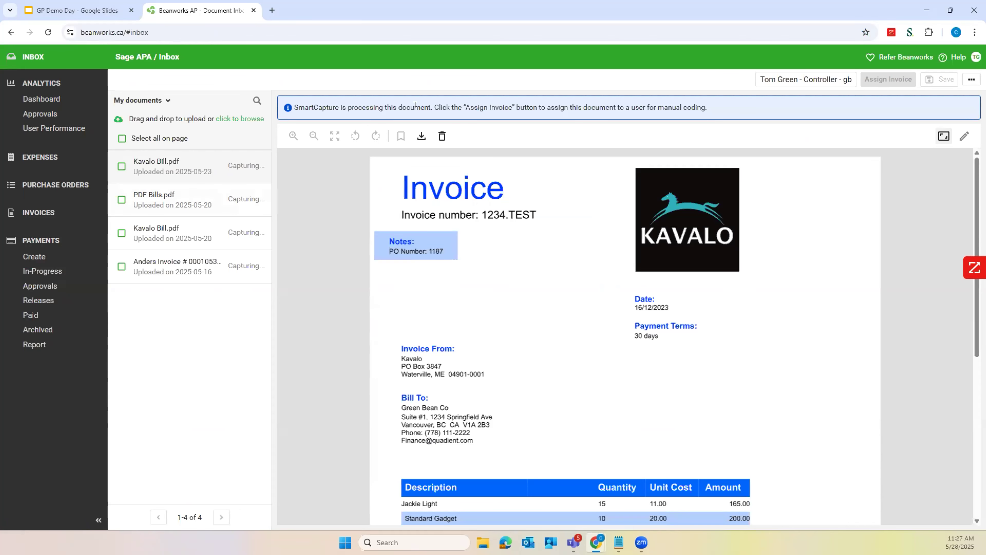
Open invoice 70002 from the in-progress invoices and review its header fields, coded line items and scanned document
{"action": "left_click", "coordinate": [52, 216]}
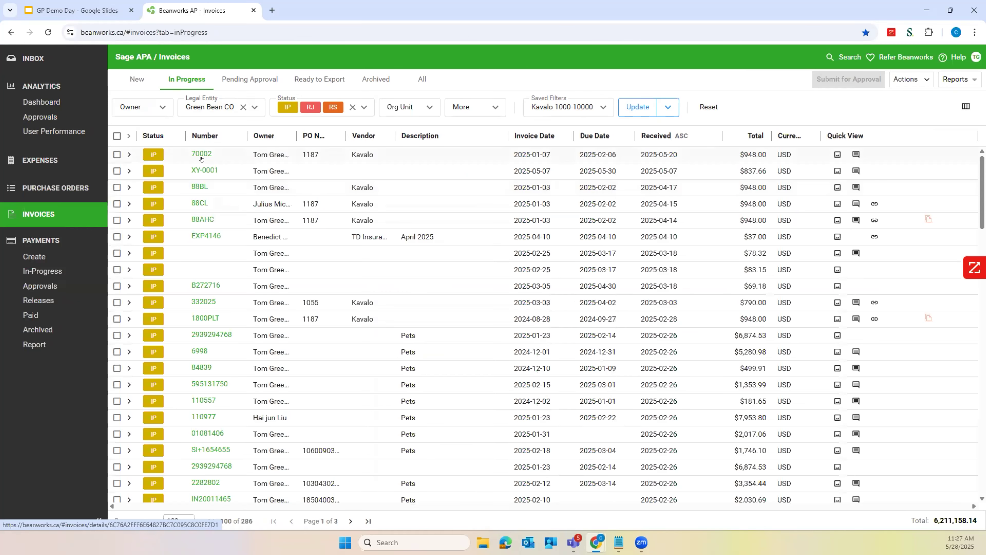
{"action": "left_click", "coordinate": [201, 155]}
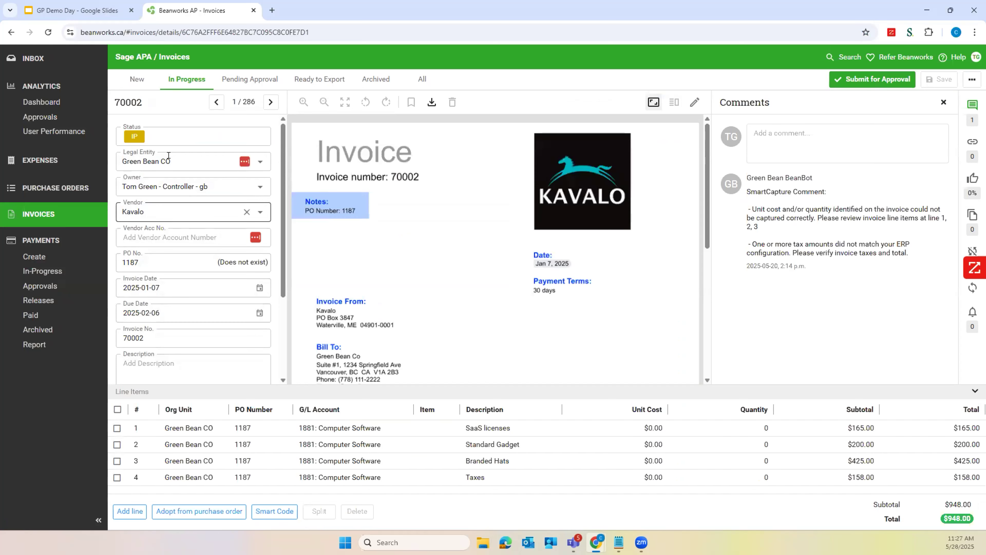
{"action": "scroll", "coordinate": [168, 156], "scroll_direction": "down", "scroll_amount": 1}
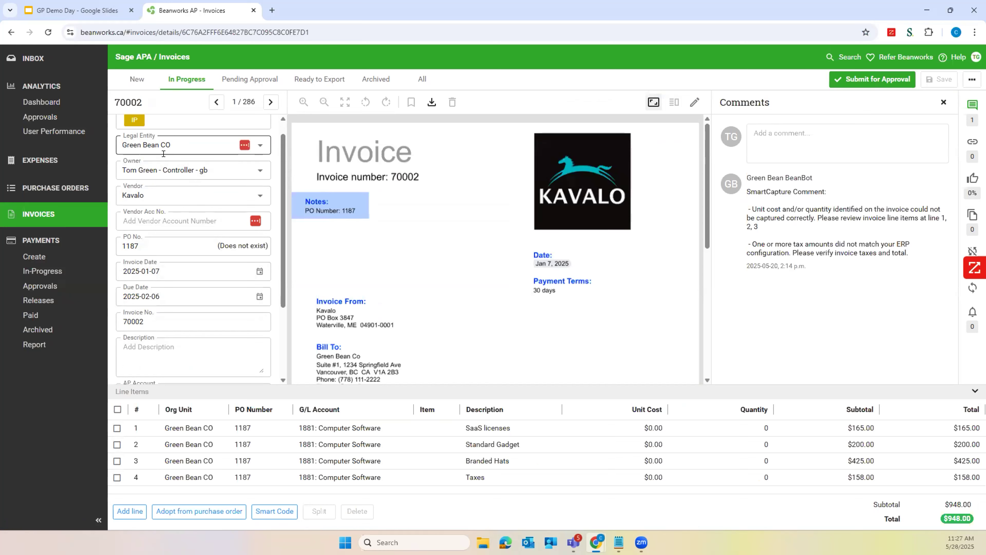
{"action": "scroll", "coordinate": [167, 186], "scroll_direction": "down", "scroll_amount": 2}
{"action": "scroll", "coordinate": [168, 261], "scroll_direction": "up", "scroll_amount": 3}
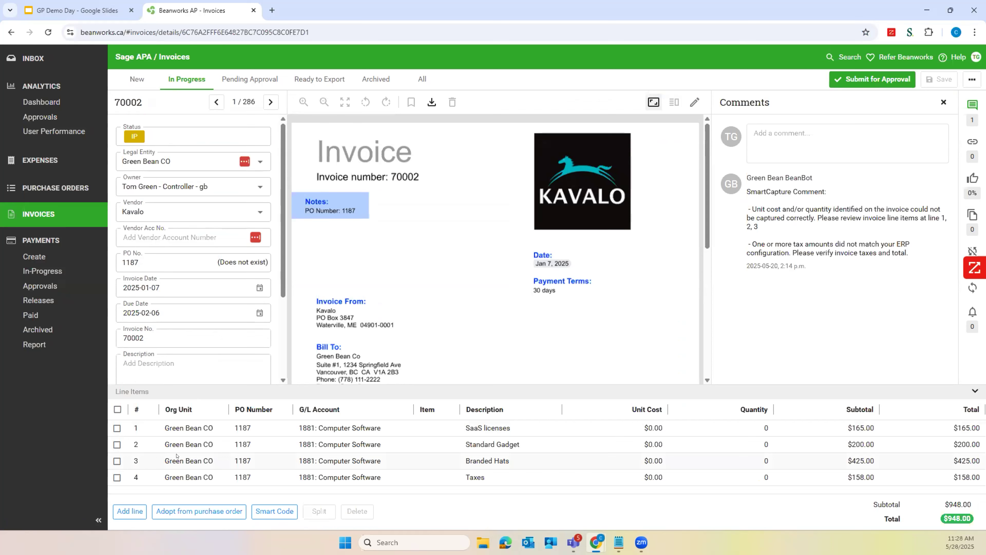
{"action": "scroll", "coordinate": [341, 317], "scroll_direction": "down", "scroll_amount": 4}
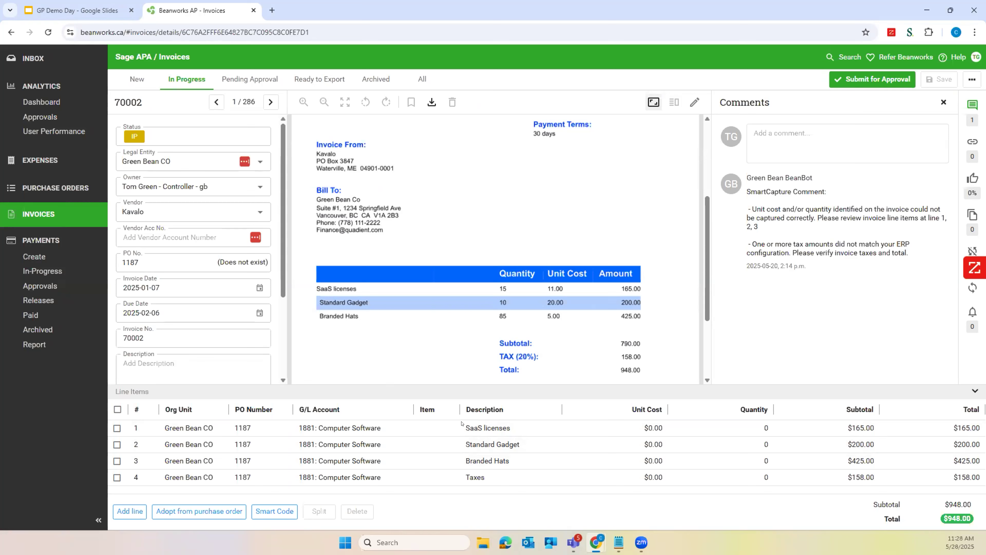
Set the G/L account of the SaaS licenses line to 1860: Building
{"action": "left_click", "coordinate": [343, 426]}
{"action": "left_click", "coordinate": [344, 426]}
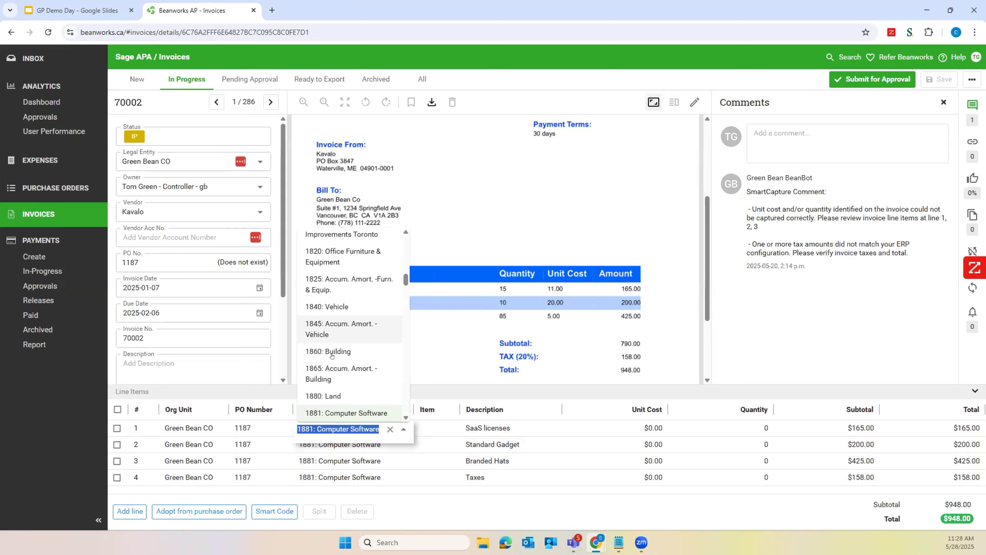
{"action": "left_click", "coordinate": [339, 351]}
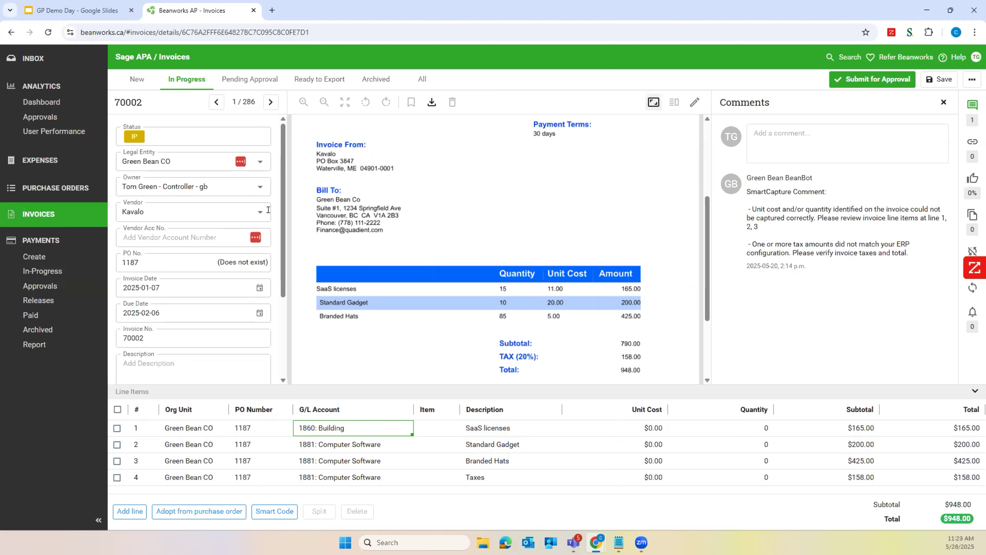
Switch to the invoices pending approval, discarding the unsaved line change, and return to invoice 70002
{"action": "left_click", "coordinate": [256, 82]}
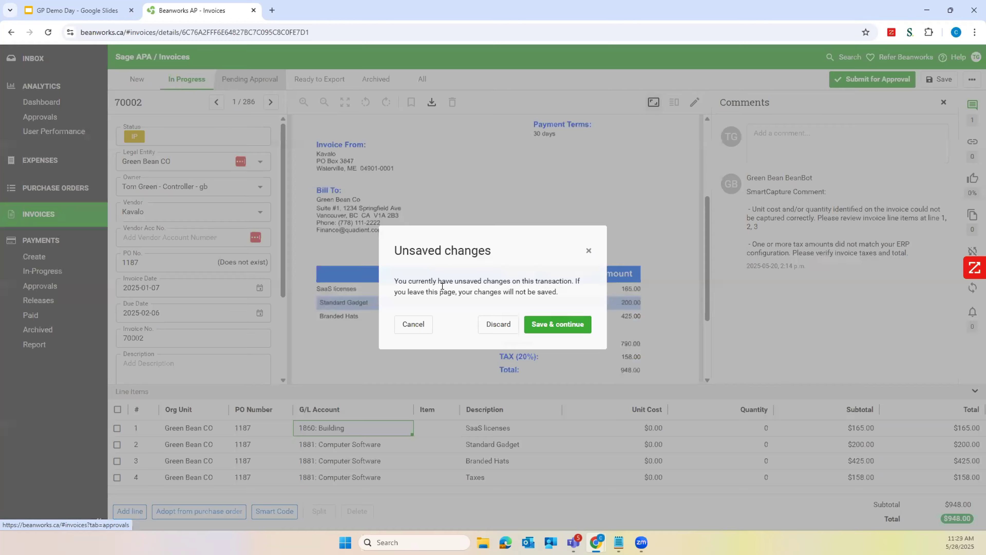
{"action": "left_click", "coordinate": [487, 324]}
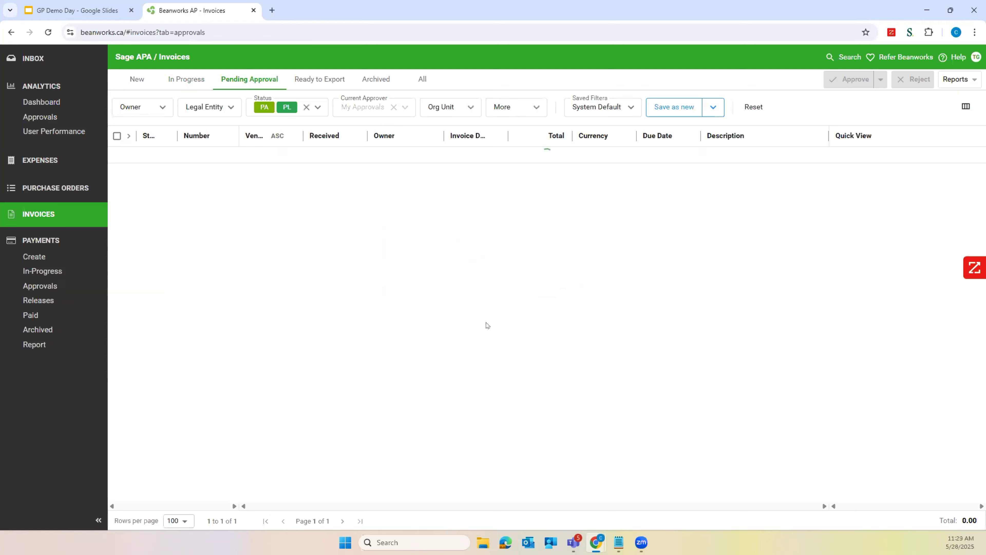
{"action": "left_click", "coordinate": [372, 315]}
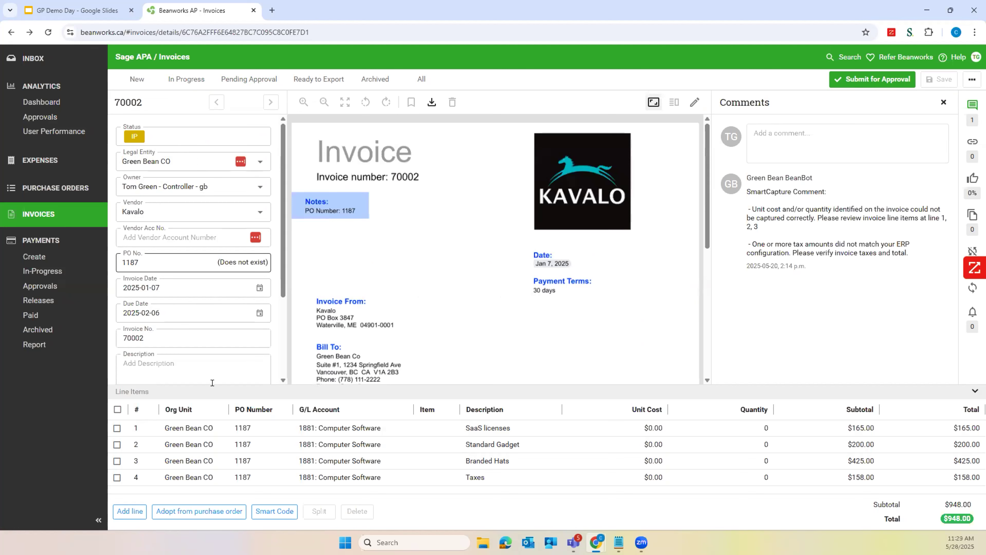
Draft a comment on the invoice asking the controller what is going on here, and clear the text without submitting it
{"action": "left_click", "coordinate": [777, 136]}
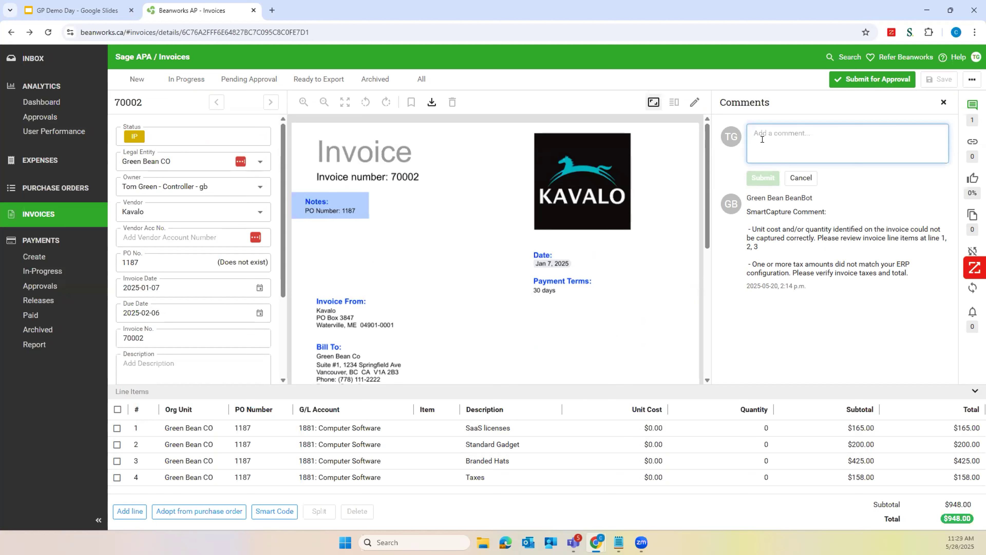
{"action": "type", "text": "Hey tom, whats going n here?"}
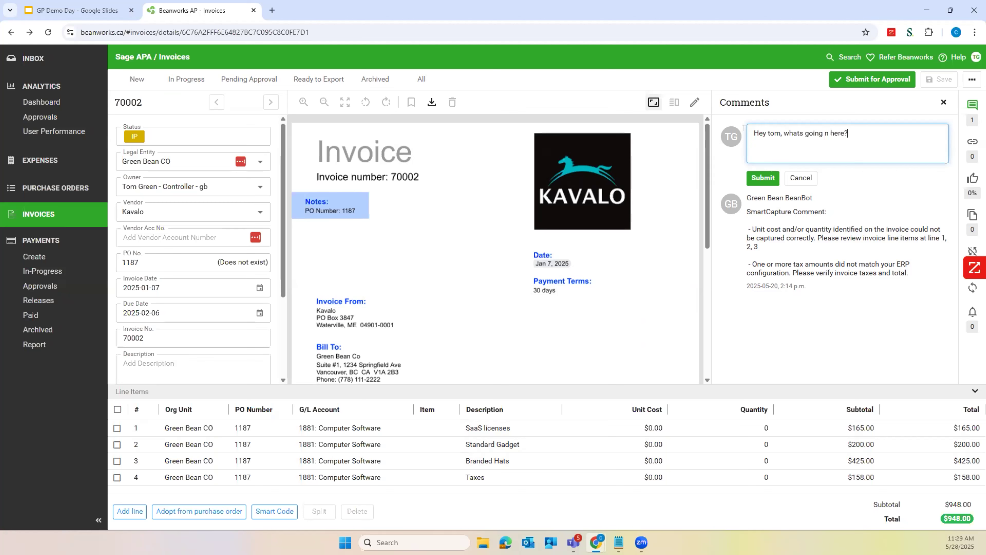
{"action": "key", "text": "BackSpace"}
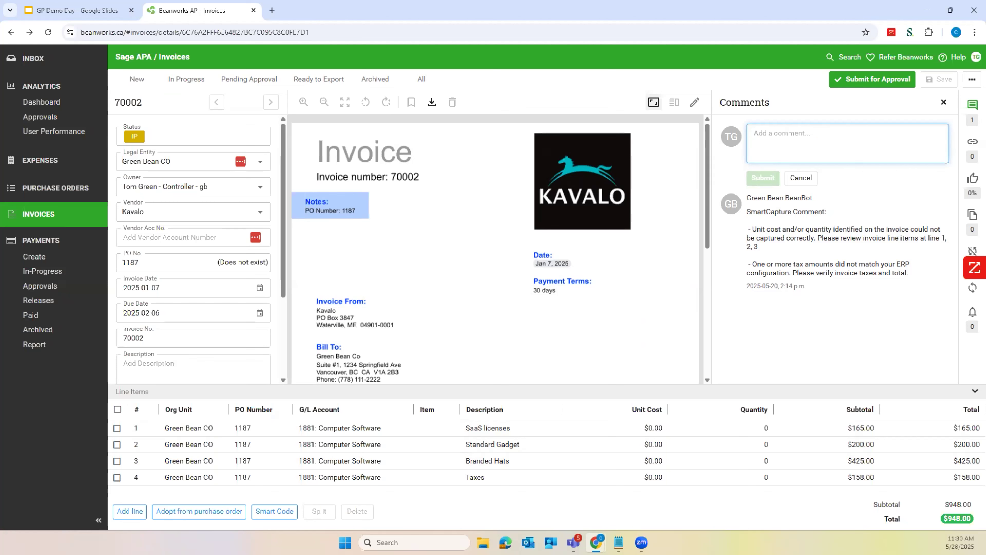
{"action": "left_click", "coordinate": [226, 253]}
{"action": "left_click", "coordinate": [577, 219]}
Open the invoice approval channel settings and review the Amazon Invoices channel's configuration, closing it without saving
{"action": "left_click", "coordinate": [975, 59]}
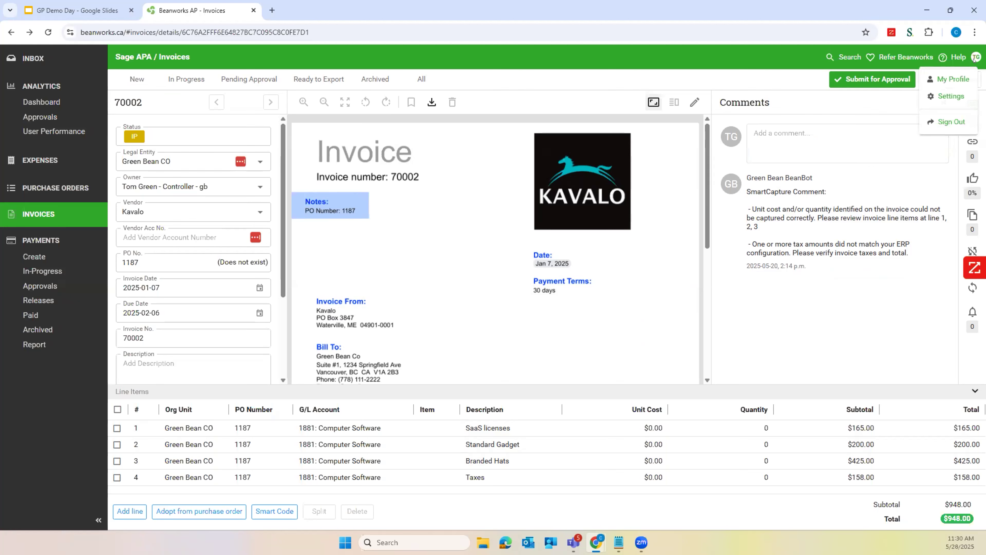
{"action": "left_click", "coordinate": [947, 79]}
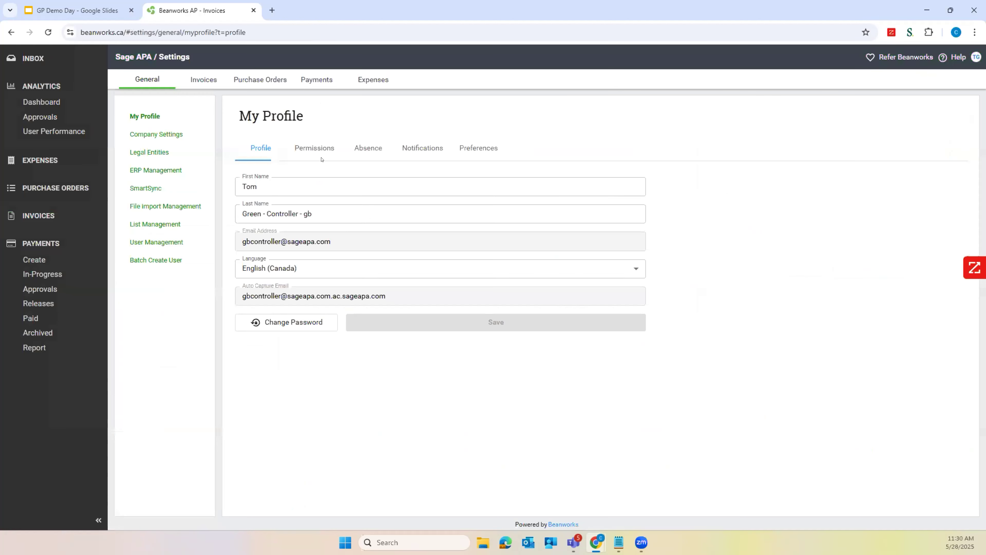
{"action": "left_click", "coordinate": [199, 79]}
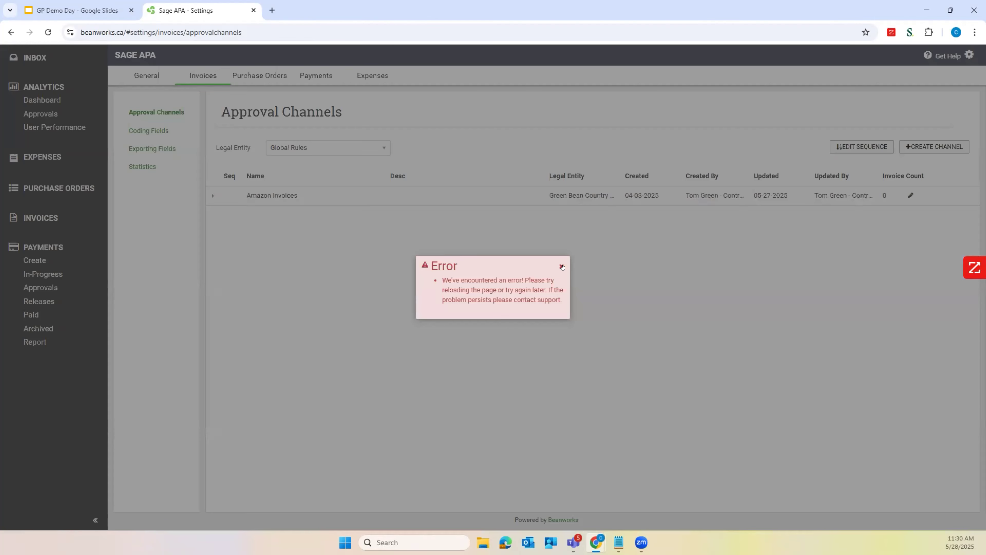
{"action": "left_click", "coordinate": [422, 243]}
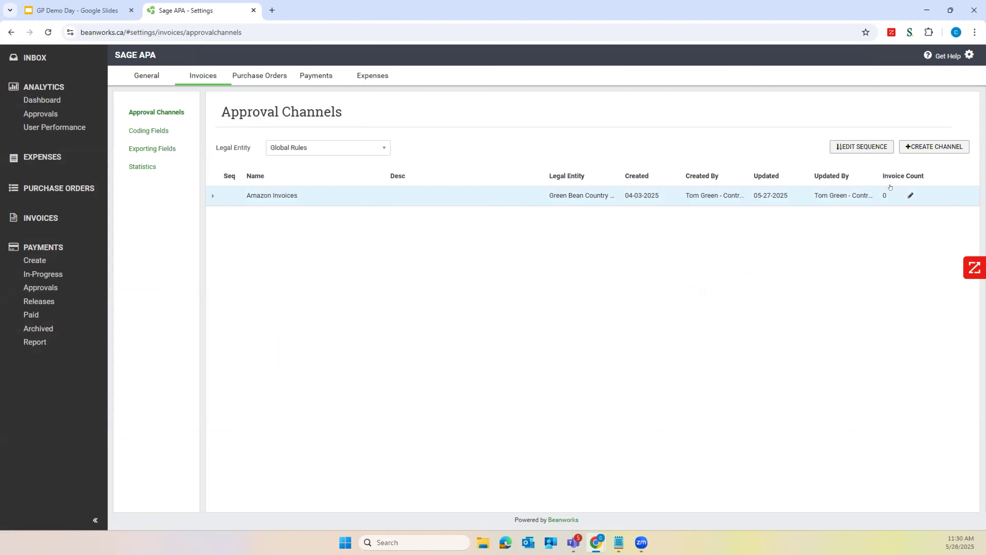
{"action": "left_click", "coordinate": [596, 199]}
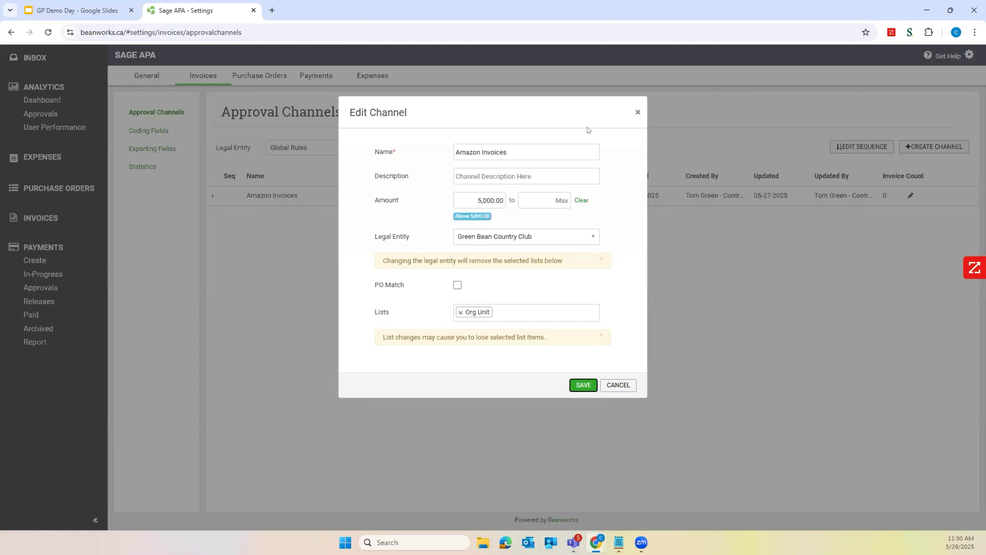
{"action": "left_click", "coordinate": [638, 112]}
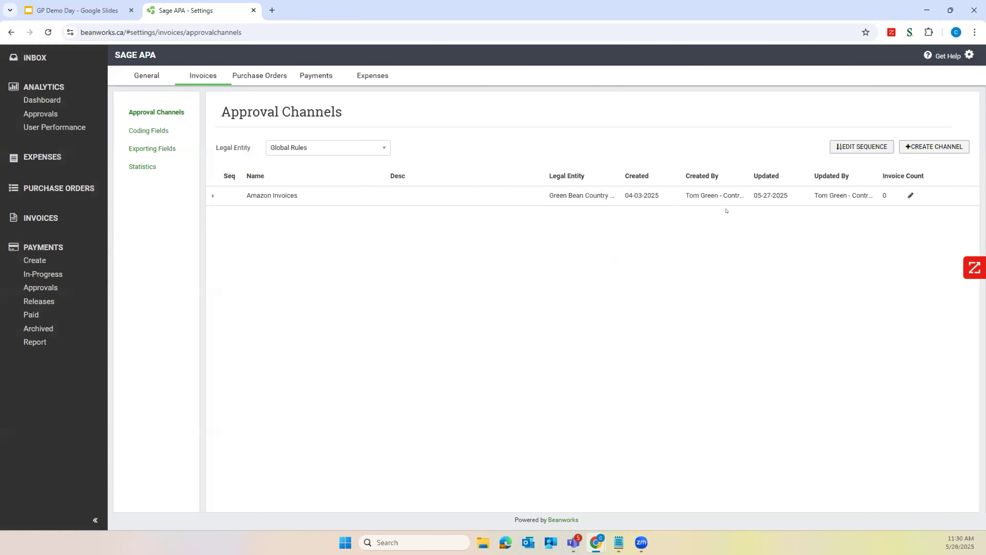
Expand the Amazon Invoices channel and review its general settings and available org units, closing both without saving
{"action": "left_click", "coordinate": [210, 195]}
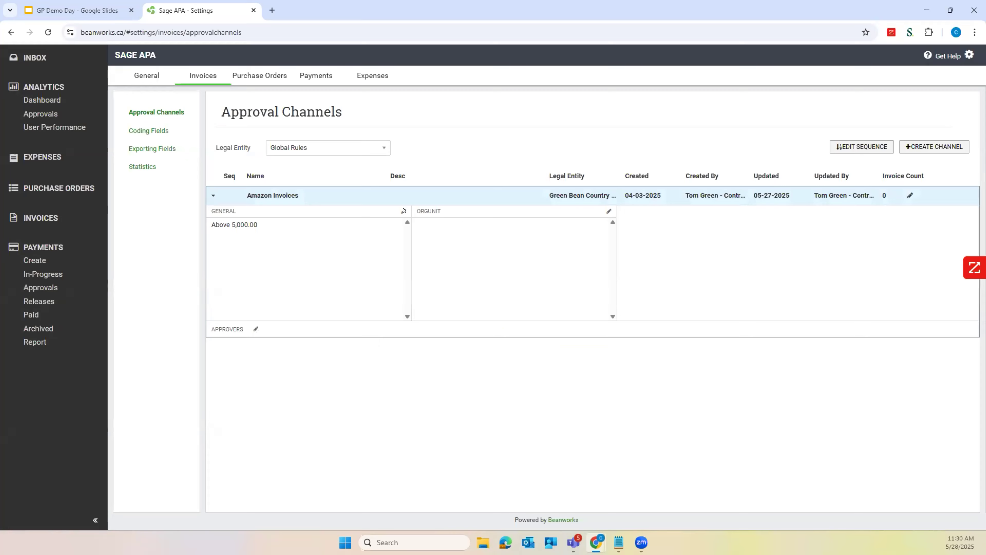
{"action": "left_click", "coordinate": [404, 210]}
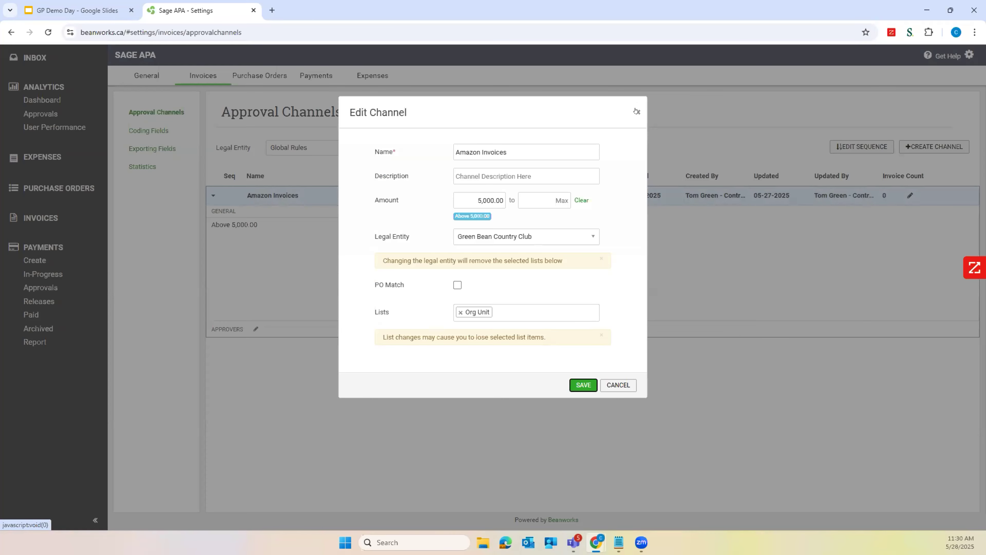
{"action": "left_click", "coordinate": [636, 111]}
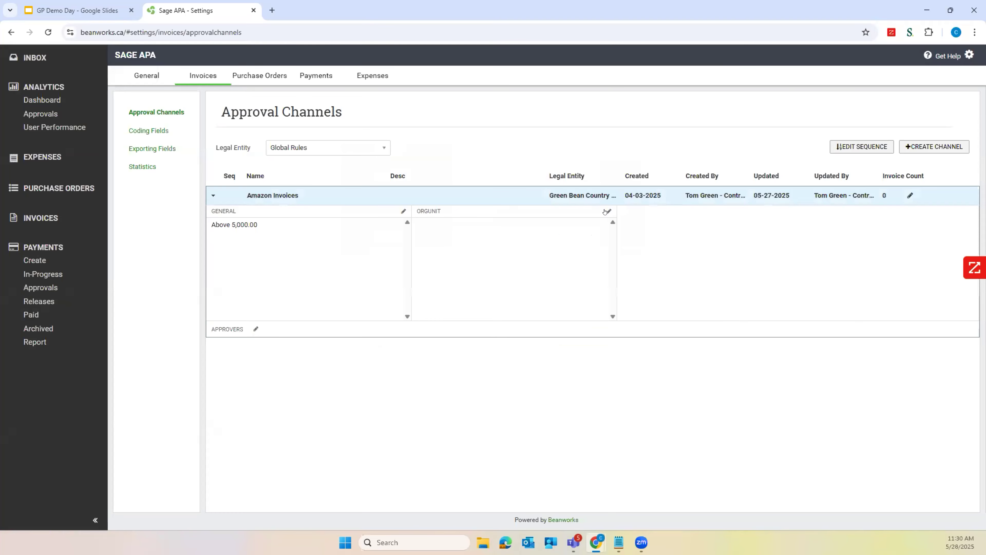
{"action": "left_click", "coordinate": [609, 212]}
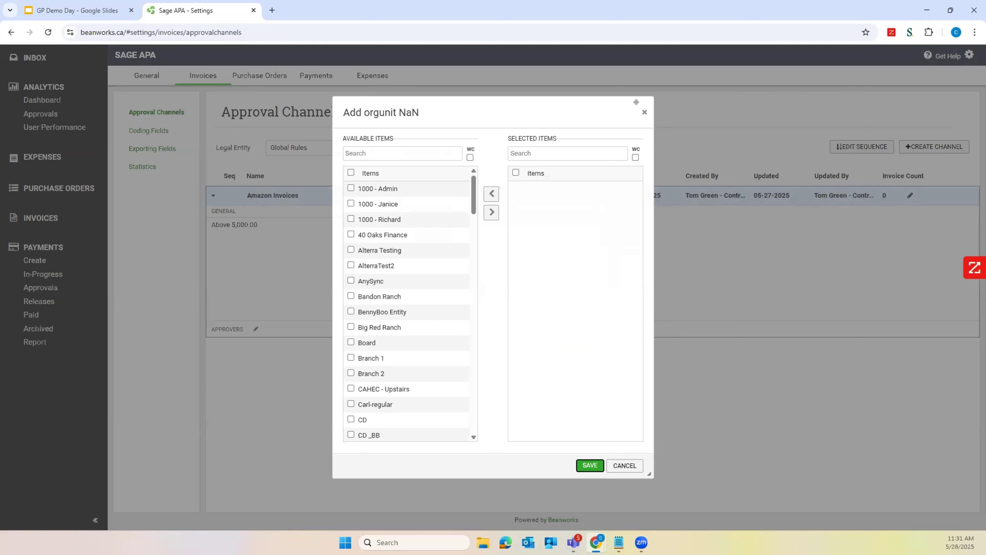
{"action": "left_click", "coordinate": [644, 112]}
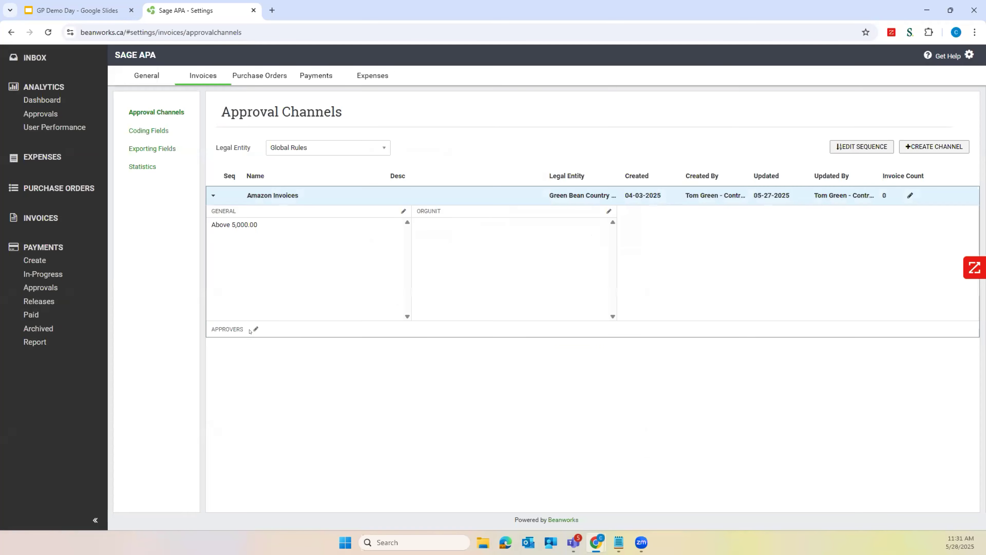
Add two approvers to the Amazon Invoices channel's approver selection and combine them into one group
{"action": "left_click", "coordinate": [255, 329]}
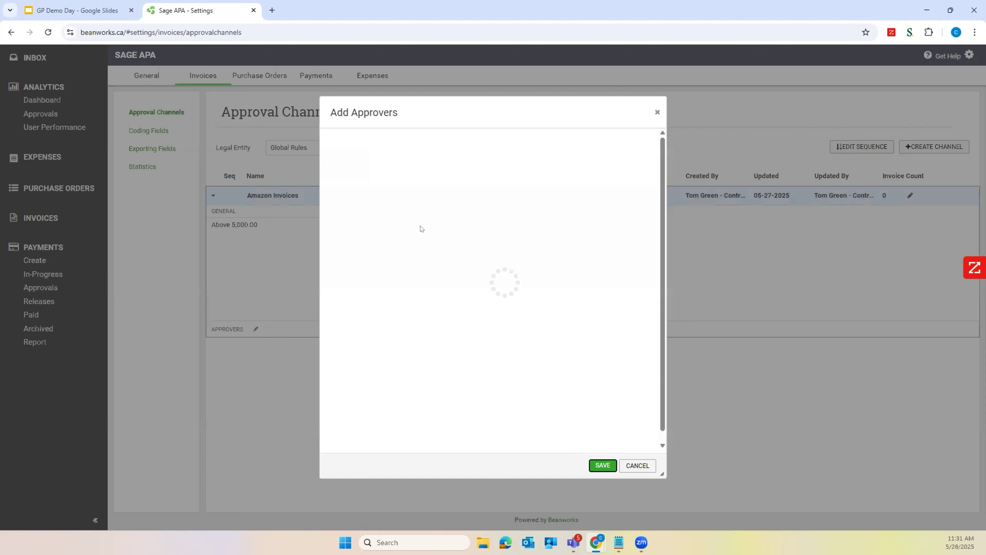
{"action": "left_click", "coordinate": [338, 234]}
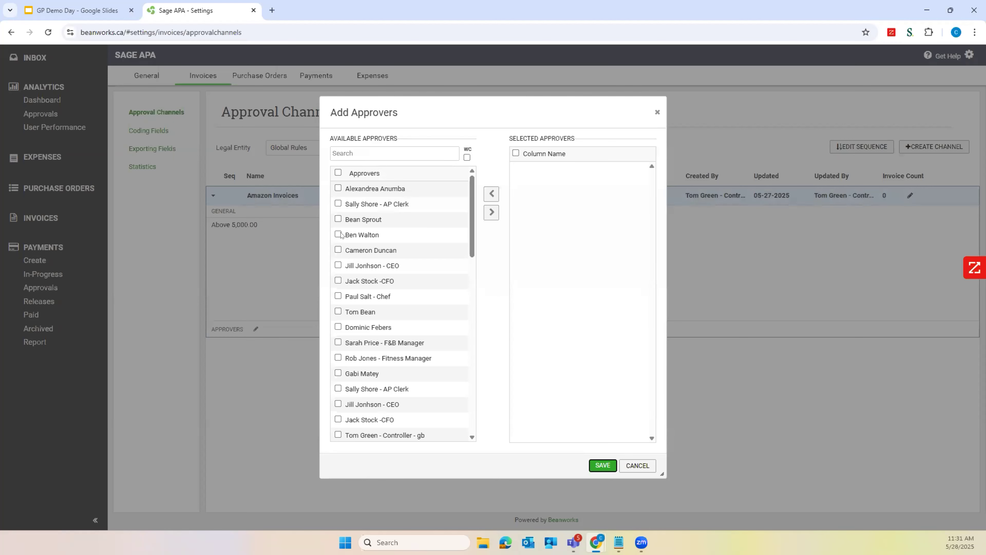
{"action": "left_click", "coordinate": [491, 211]}
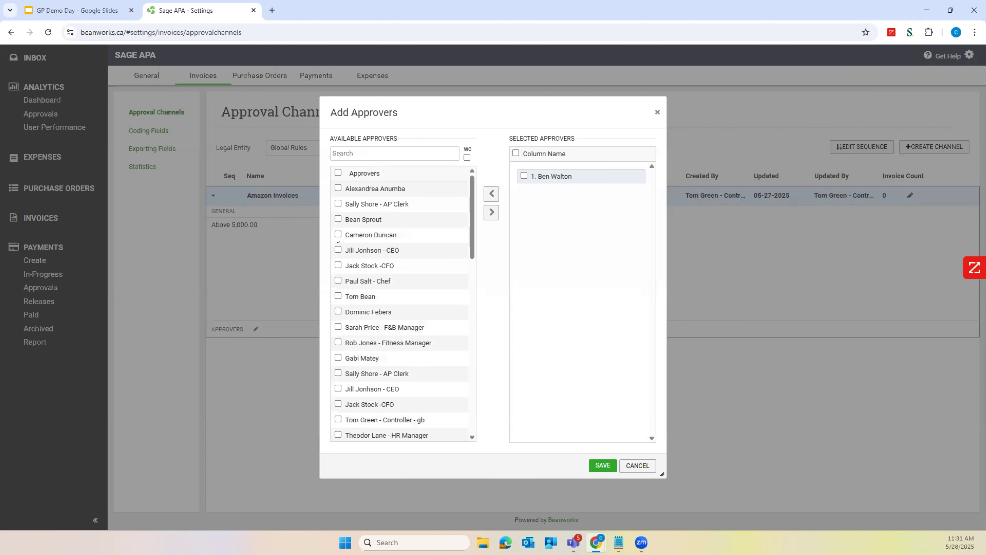
{"action": "left_click", "coordinate": [490, 213]}
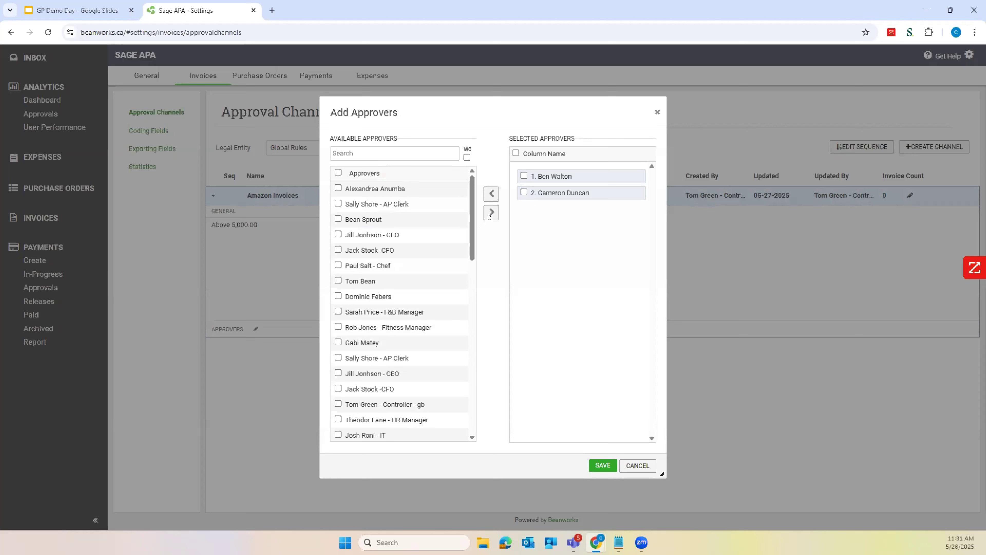
{"action": "left_click_drag", "start_coordinate": [548, 195], "coordinate": [545, 177]}
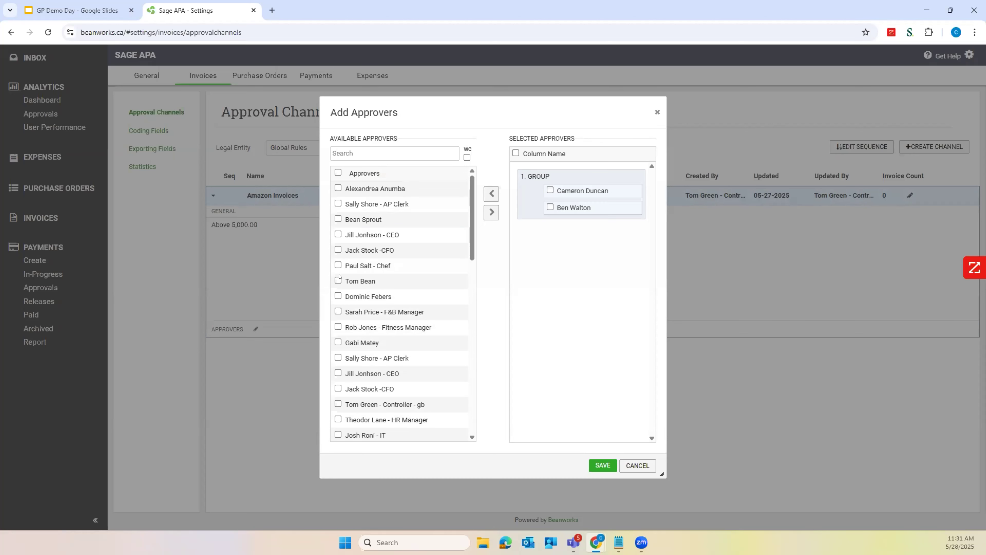
Place a third approver ahead of the group, and close the approver selection without saving
{"action": "left_click", "coordinate": [338, 297]}
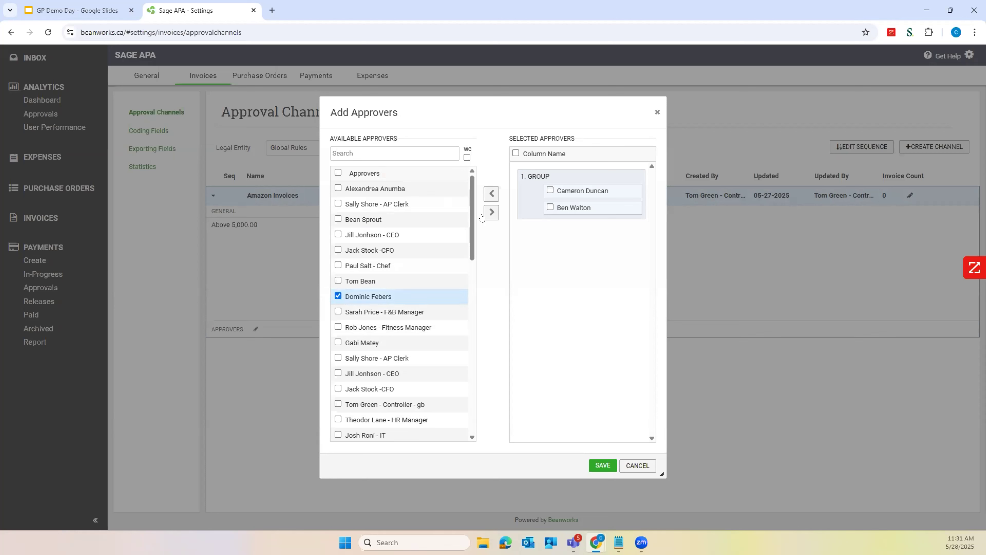
{"action": "left_click", "coordinate": [492, 212]}
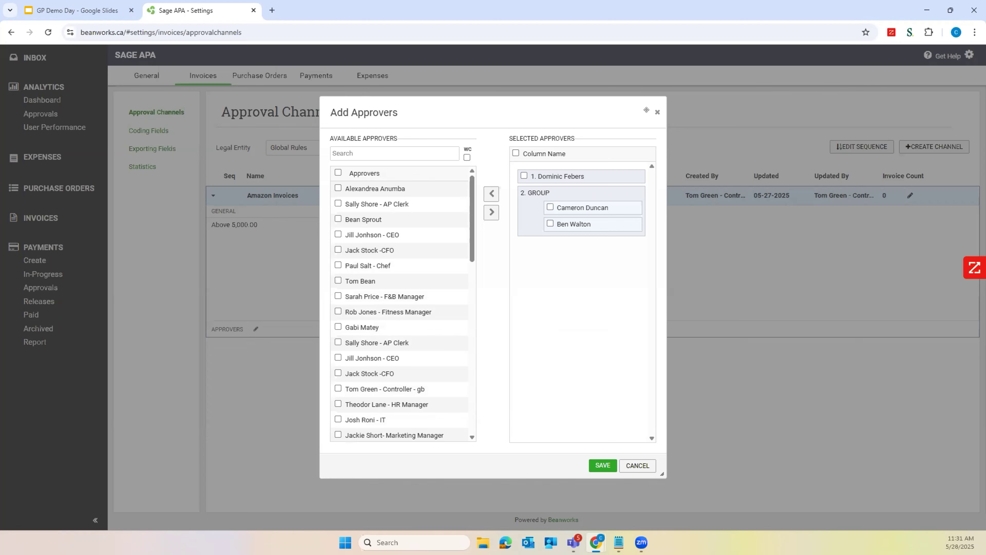
{"action": "left_click", "coordinate": [658, 112]}
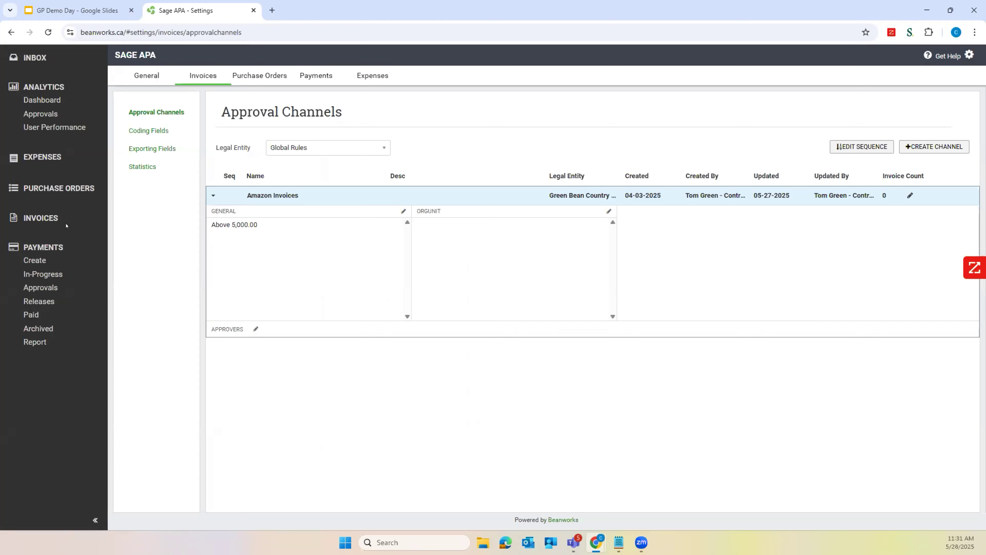
Open Foodora invoice 15830 from the invoices pending approval
{"action": "left_click", "coordinate": [43, 217]}
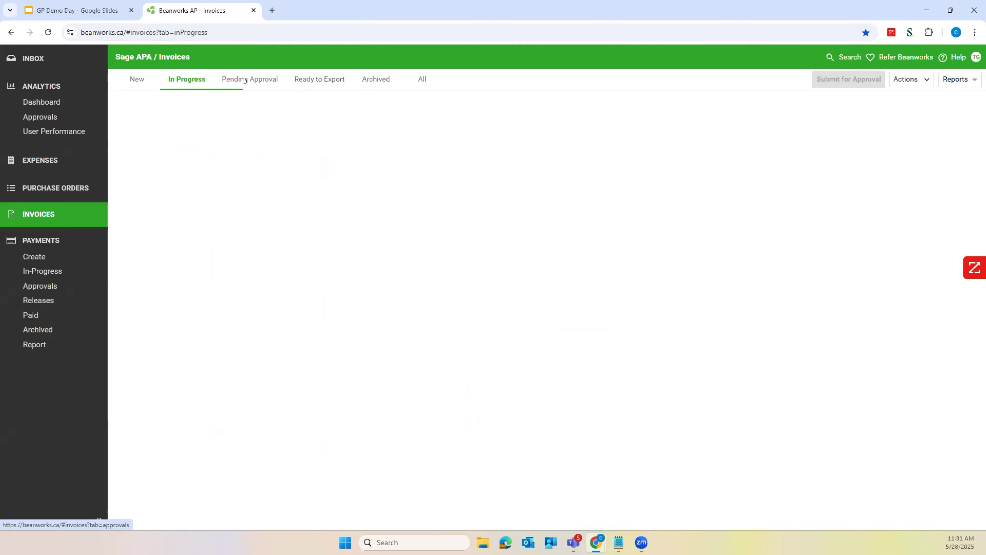
{"action": "left_click", "coordinate": [249, 79]}
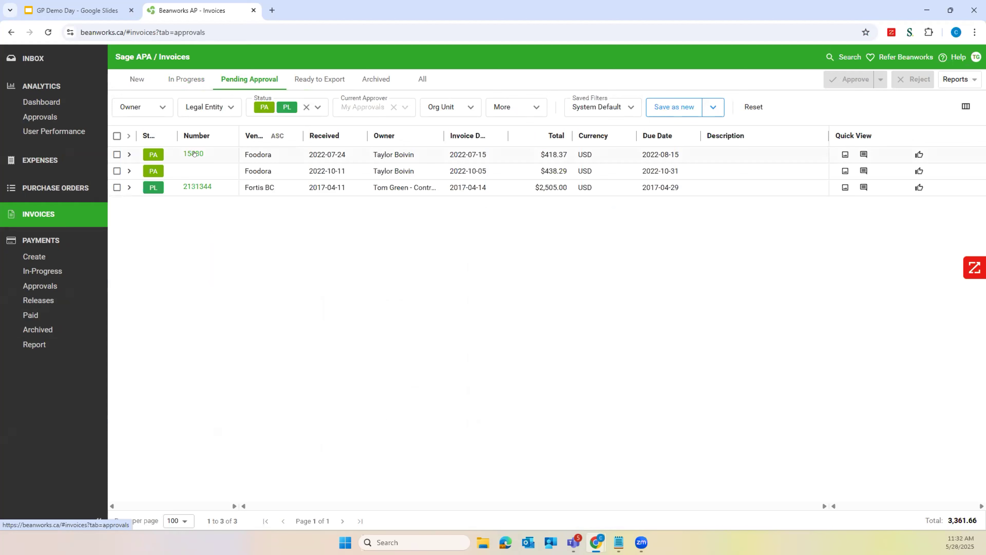
{"action": "left_click", "coordinate": [194, 153]}
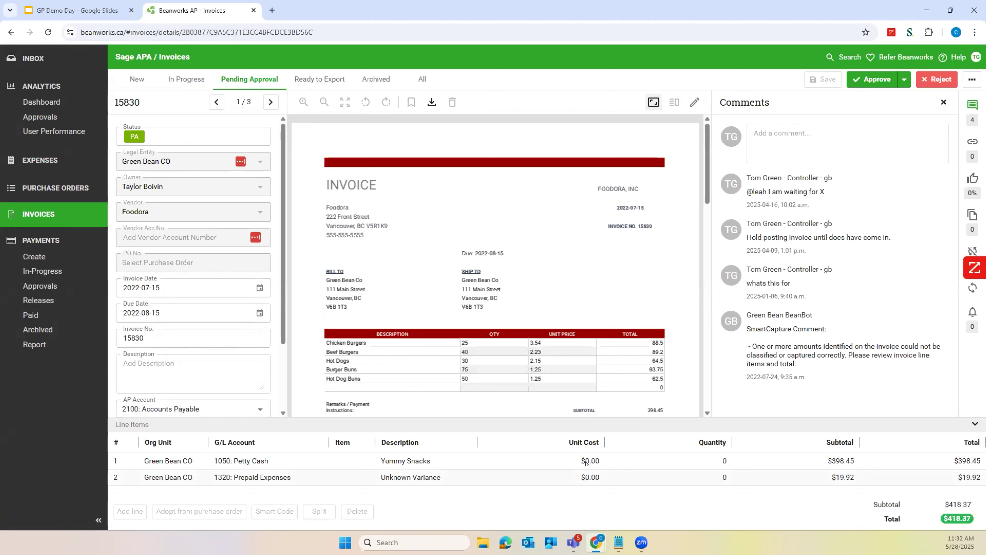
Change the description of the invoice's Petty Cash line to Snacks
{"action": "left_click", "coordinate": [402, 457]}
{"action": "left_click", "coordinate": [406, 461]}
{"action": "key", "text": "ctrl+a"}
{"action": "key", "text": "BackSpace"}
{"action": "type", "text": "Snacks"}
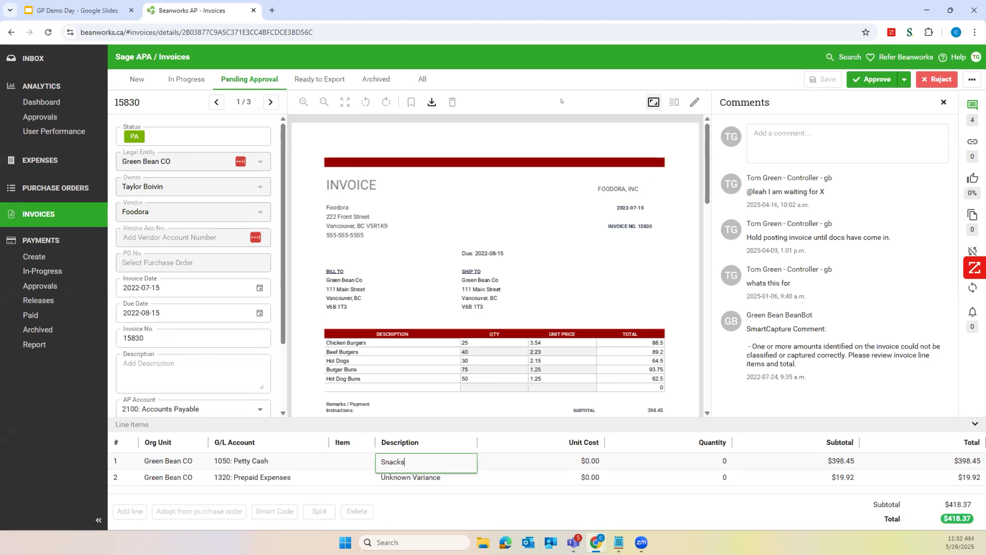
{"action": "key", "text": "Return"}
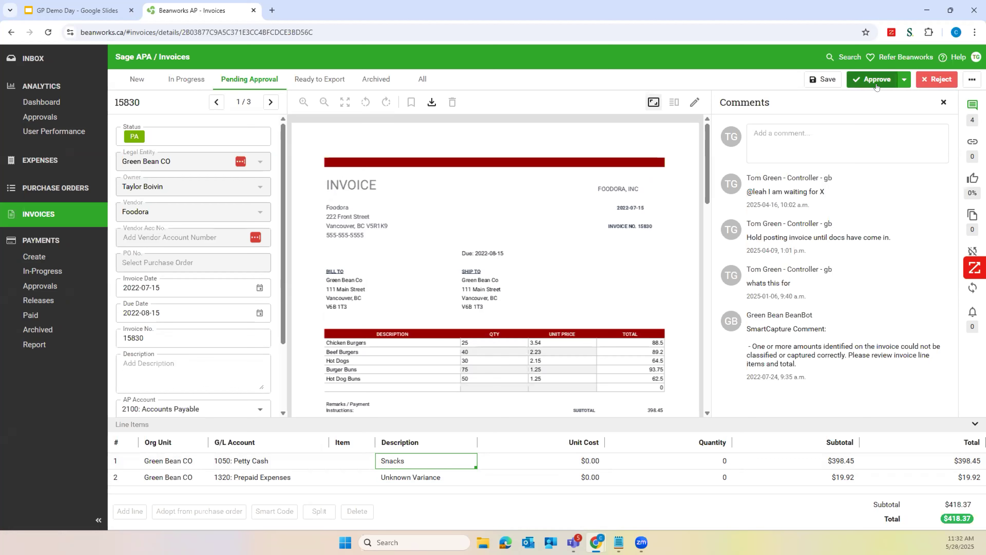
Try to switch to the invoices ready to export without saving invoice 15830, and go back to the invoice
{"action": "left_click", "coordinate": [329, 79]}
{"action": "left_click", "coordinate": [501, 324]}
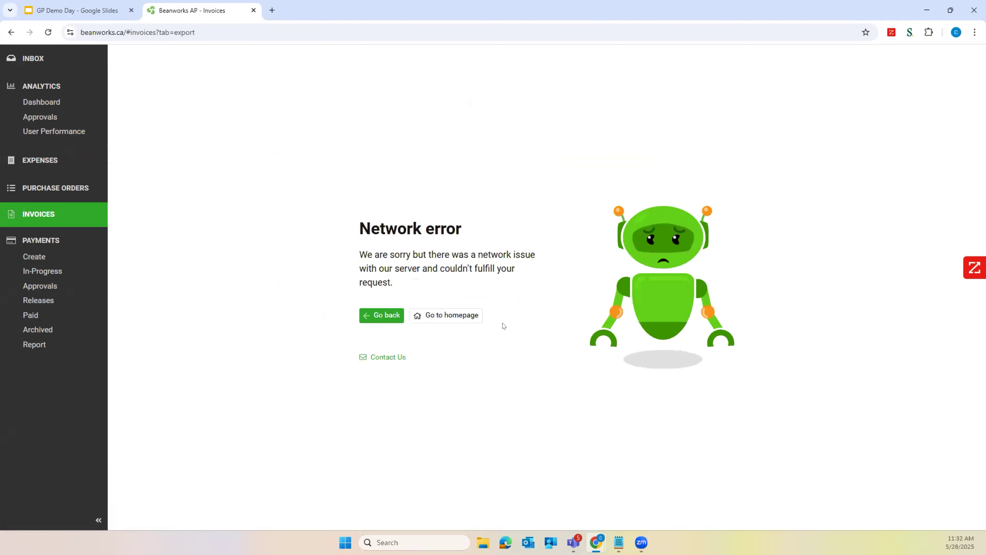
{"action": "left_click", "coordinate": [381, 315]}
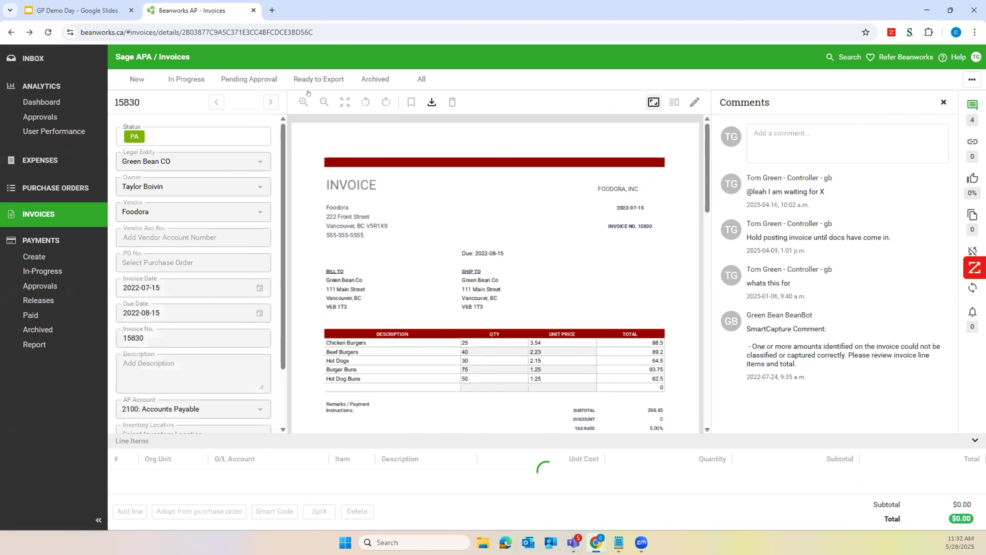
Show the invoices ready to export, and select all of them before clearing the selection
{"action": "left_click", "coordinate": [323, 80]}
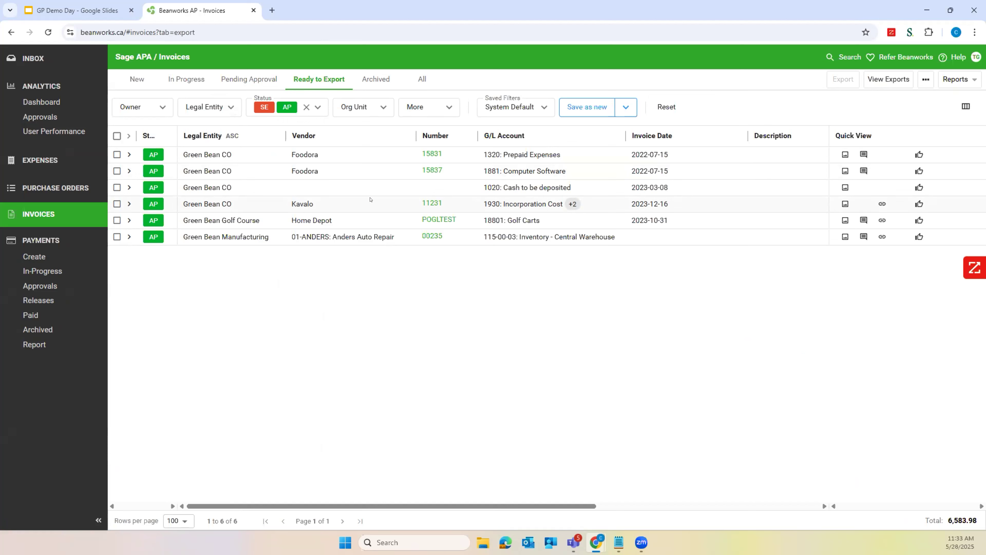
{"action": "left_click", "coordinate": [117, 136]}
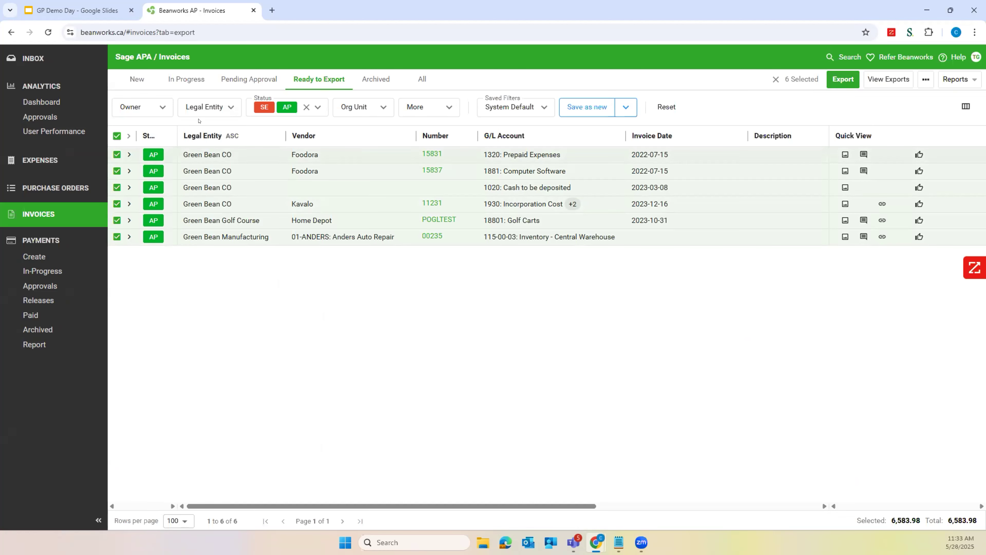
{"action": "left_click", "coordinate": [117, 136]}
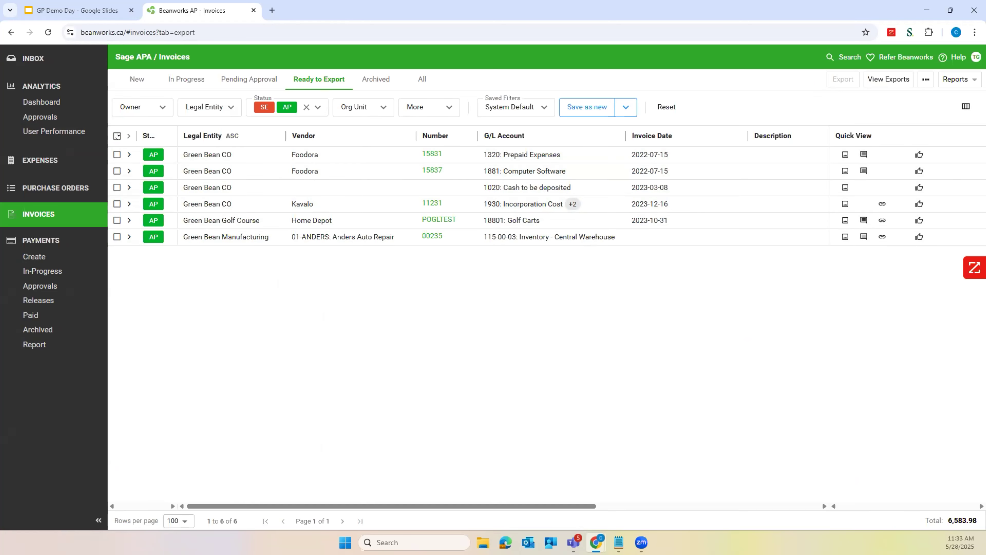